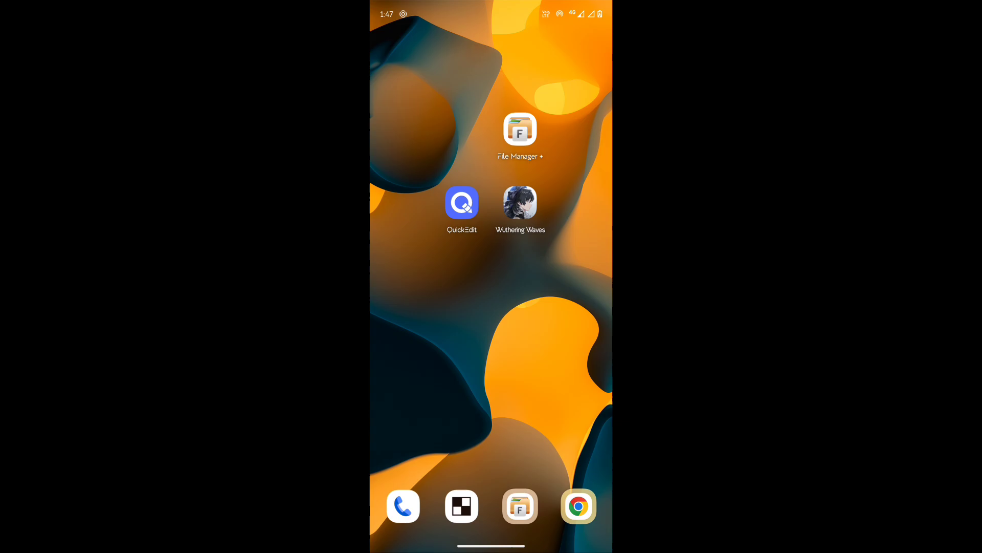
# - Copy all text of Downloads/Engine.ini in File Manager +, then return home
pyautogui.moveTo(461, 205); pyautogui.dragTo(449, 192)
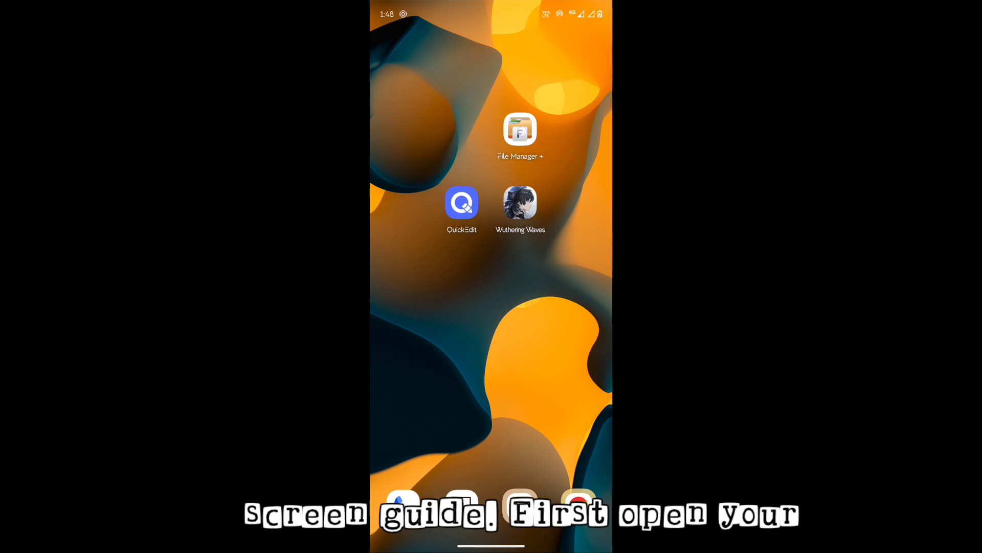
pyautogui.click(519, 131)
pyautogui.click(462, 90)
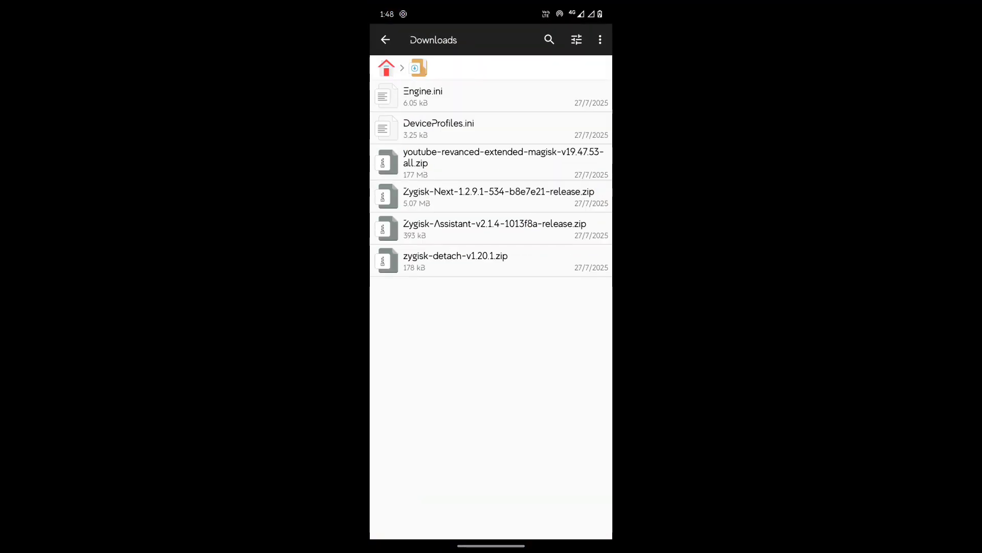
pyautogui.click(512, 95)
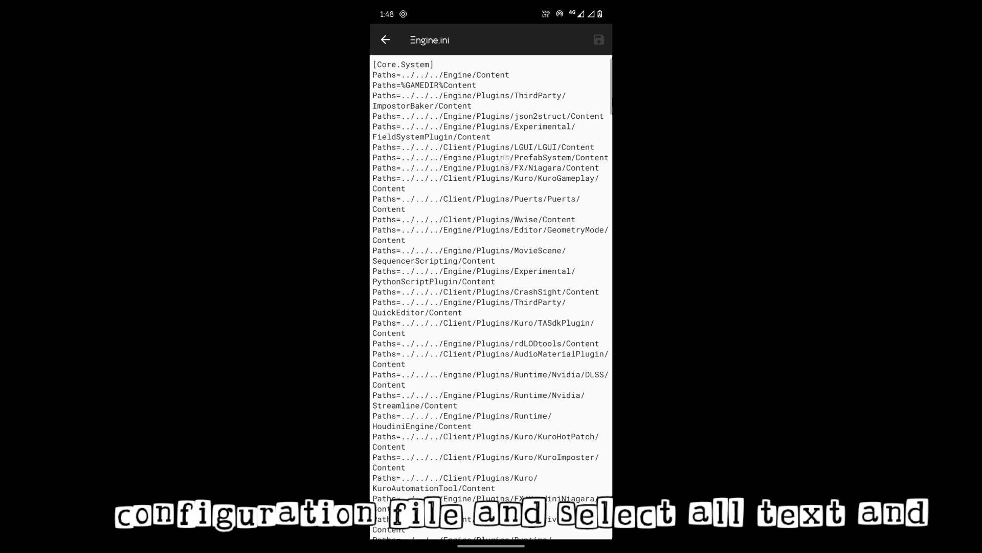
pyautogui.click(538, 134)
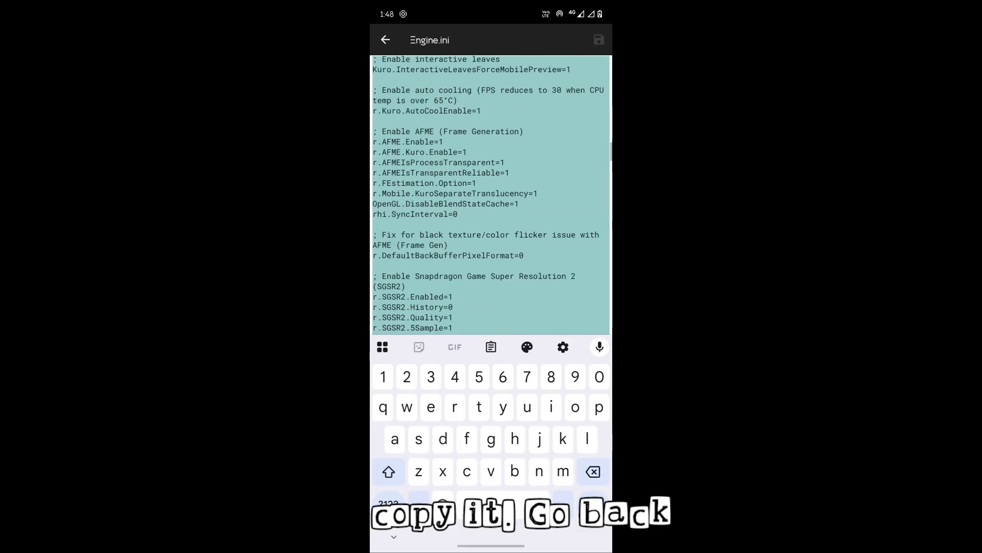
pyautogui.click(462, 41)
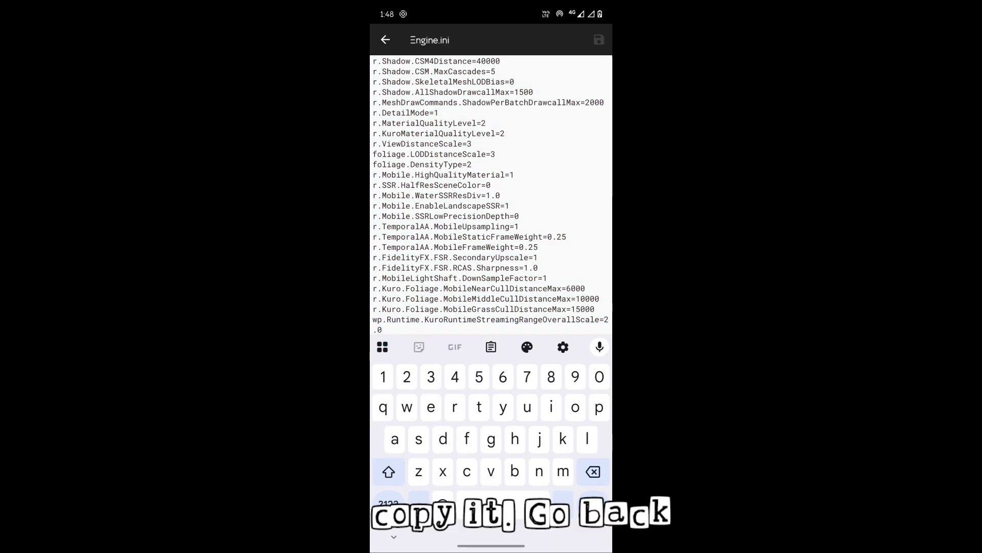
pyautogui.click(385, 40)
# - Launch QuickEdit and grant it All files access
pyautogui.moveTo(492, 546); pyautogui.dragTo(491, 345)
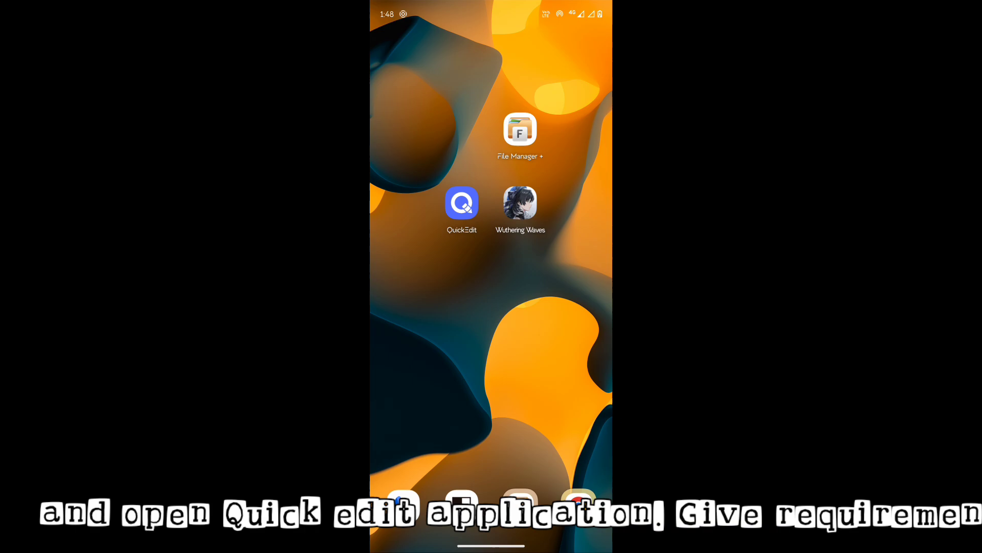
pyautogui.click(462, 204)
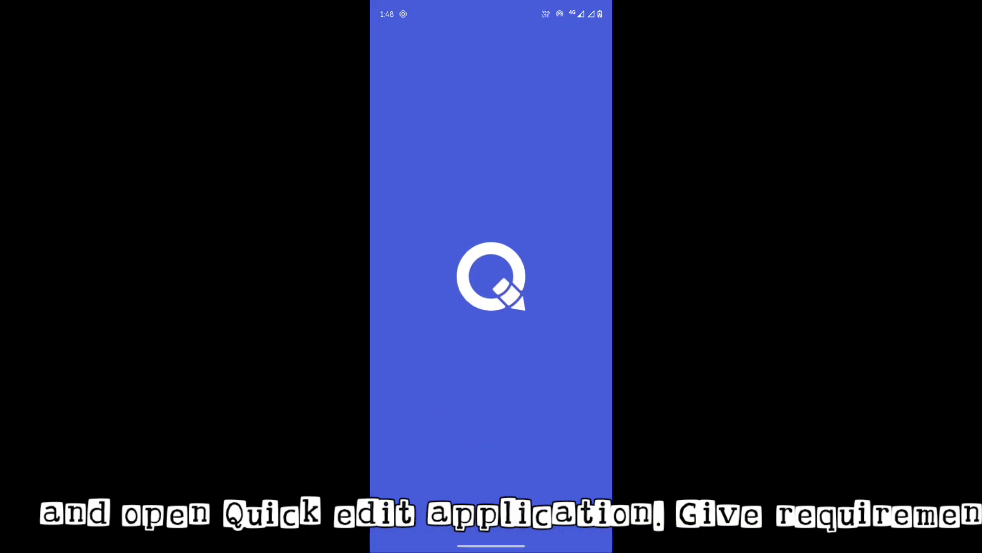
pyautogui.click(573, 374)
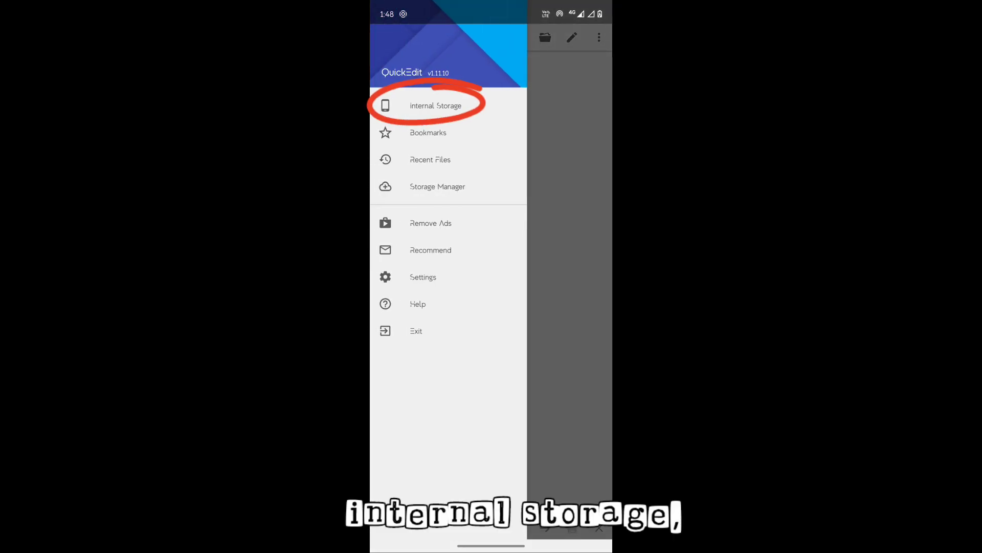
# - Browse Internal Storage into the Android folder and select its data folder
pyautogui.click(456, 105)
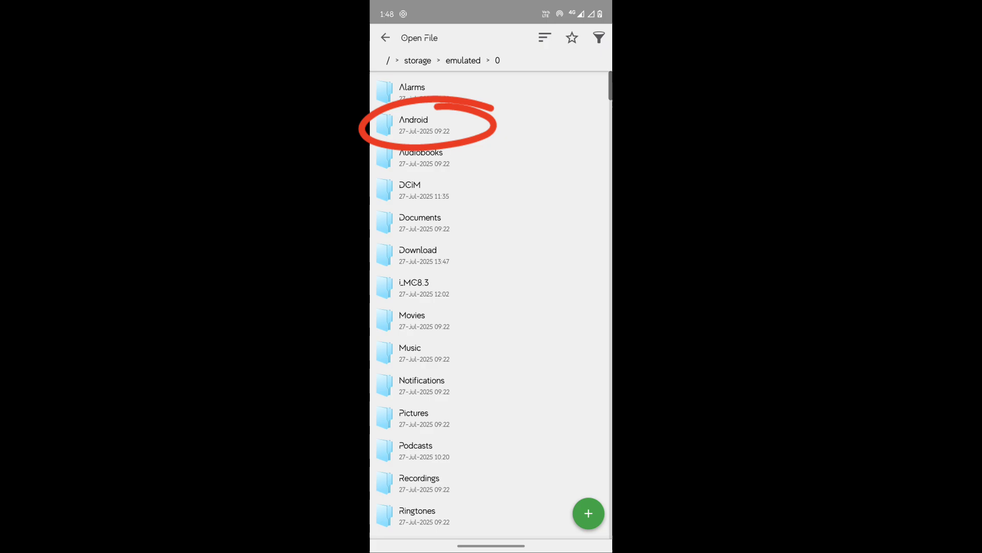
pyautogui.click(412, 123)
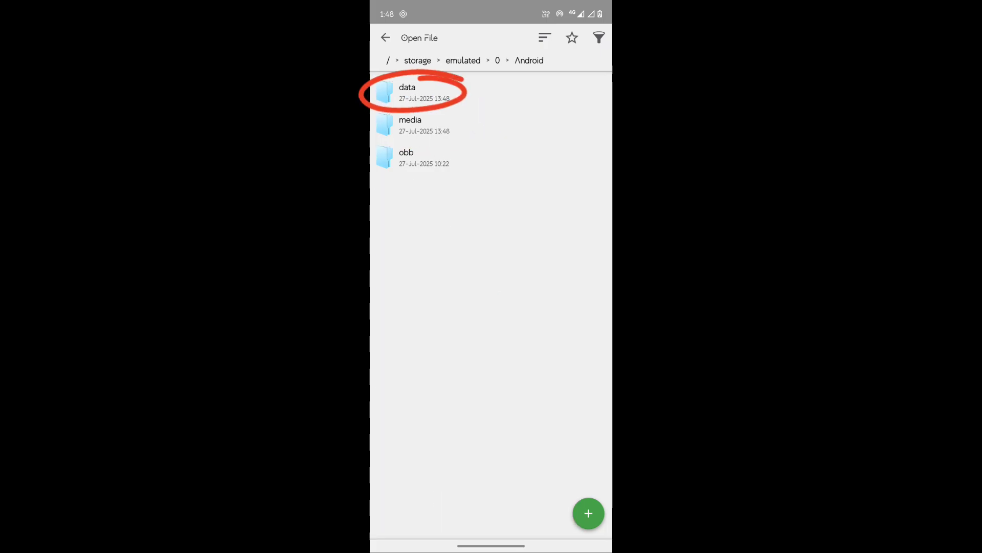
pyautogui.click(473, 92)
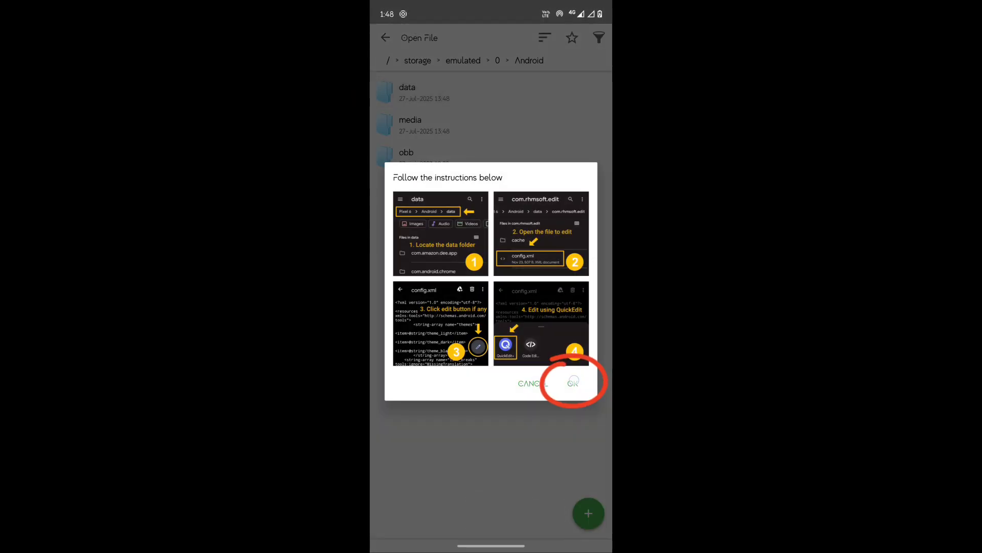
# - Navigate com.kurogame.wutheringwaves.global files down to Saved/Config/Android and pick an opener for Engine.ini
pyautogui.click(573, 382)
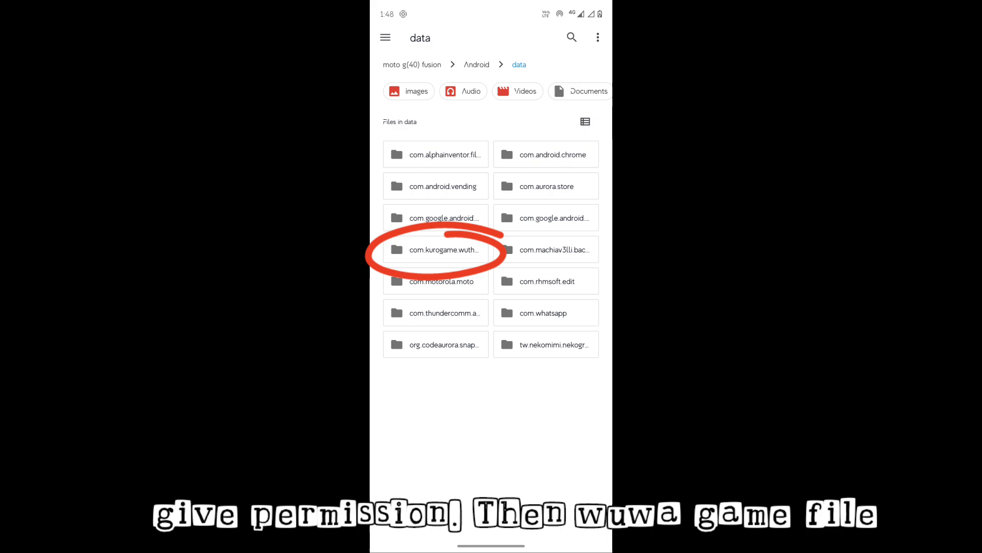
pyautogui.click(443, 250)
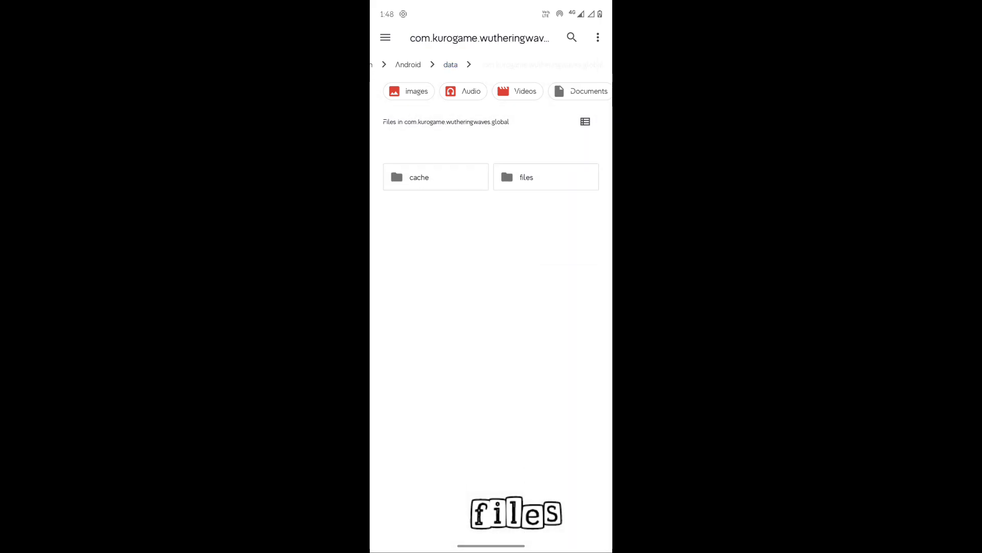
pyautogui.click(527, 155)
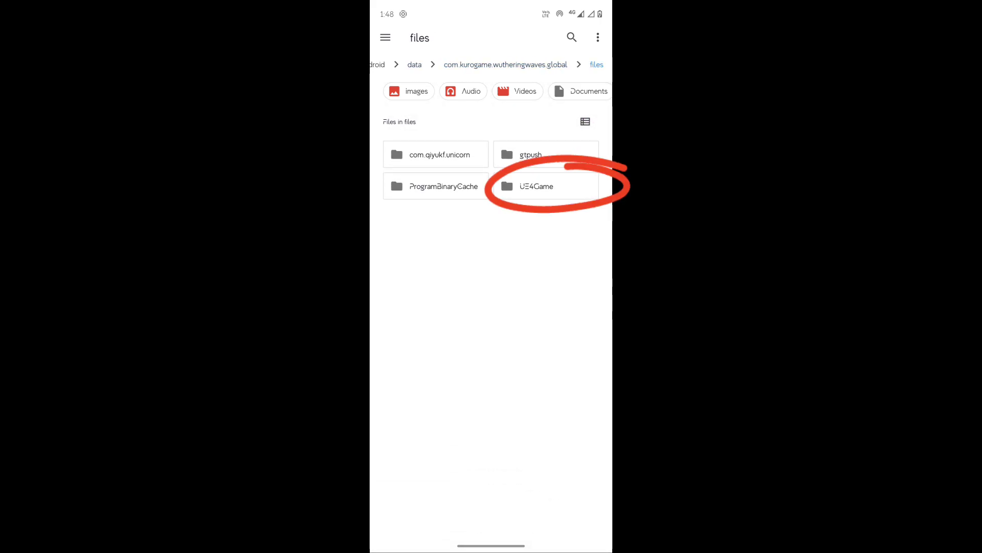
pyautogui.click(536, 186)
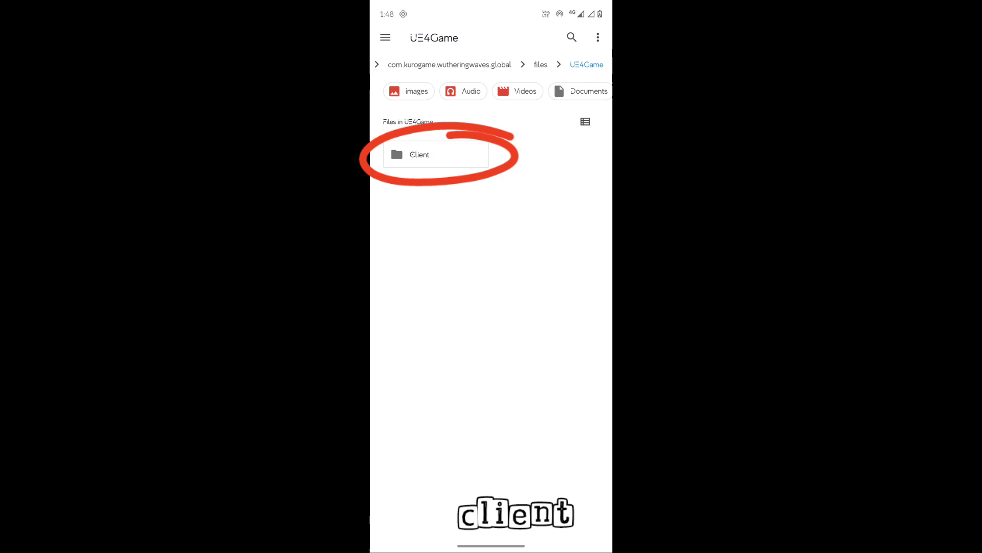
pyautogui.click(420, 189)
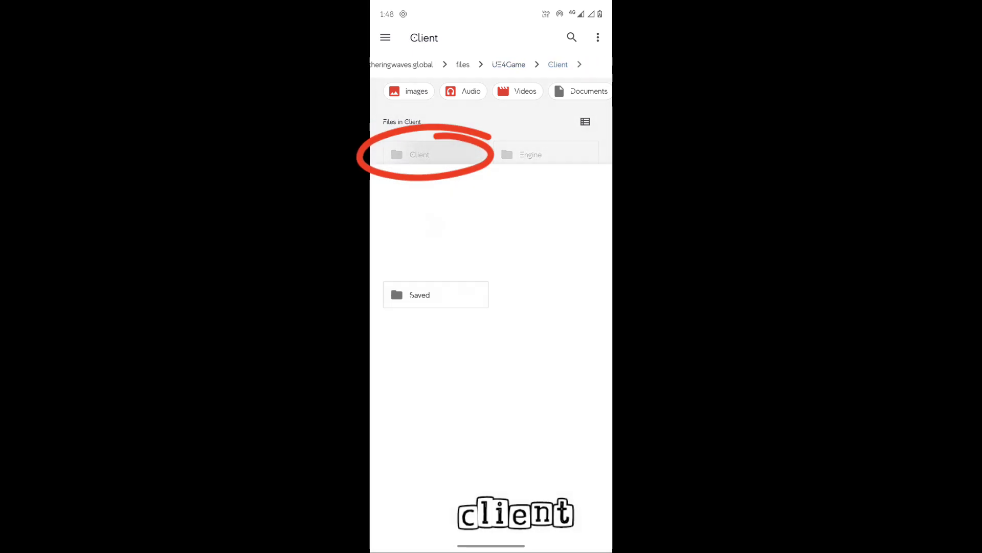
pyautogui.click(464, 155)
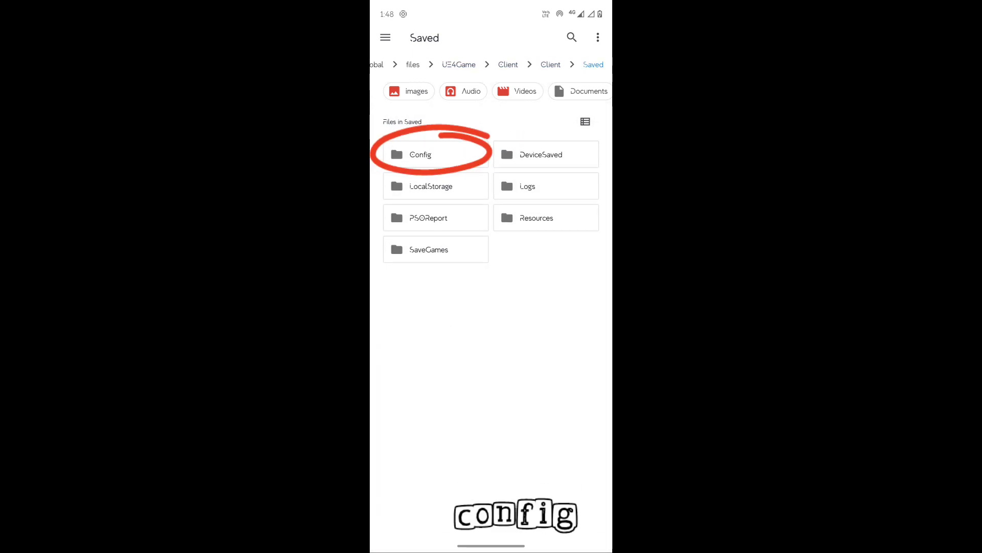
pyautogui.click(464, 154)
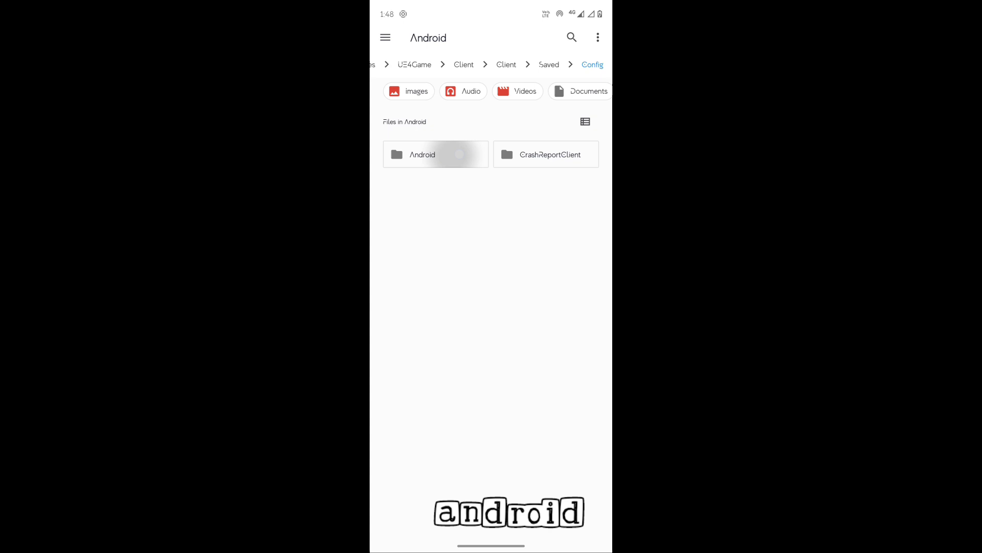
pyautogui.scroll(-5, 491, 308)
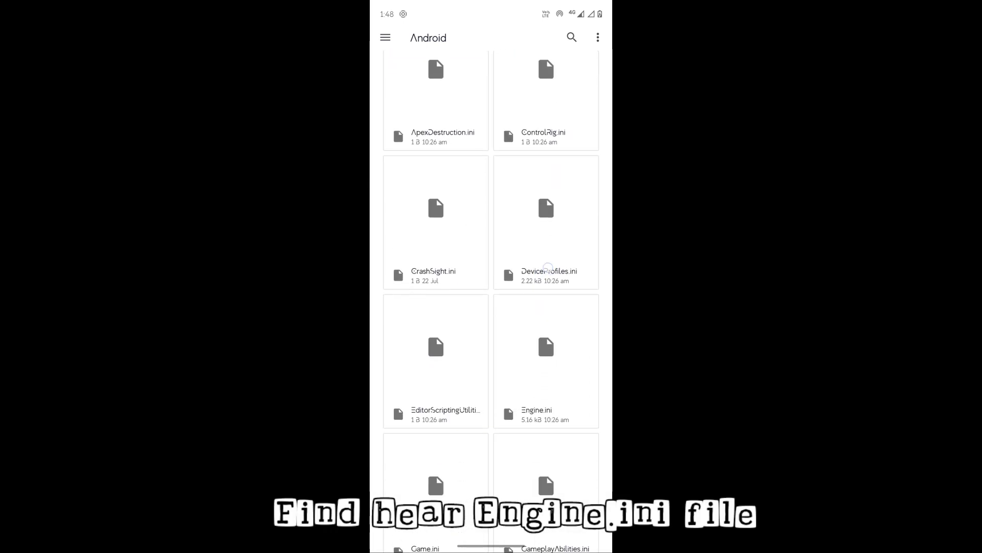
pyautogui.click(541, 303)
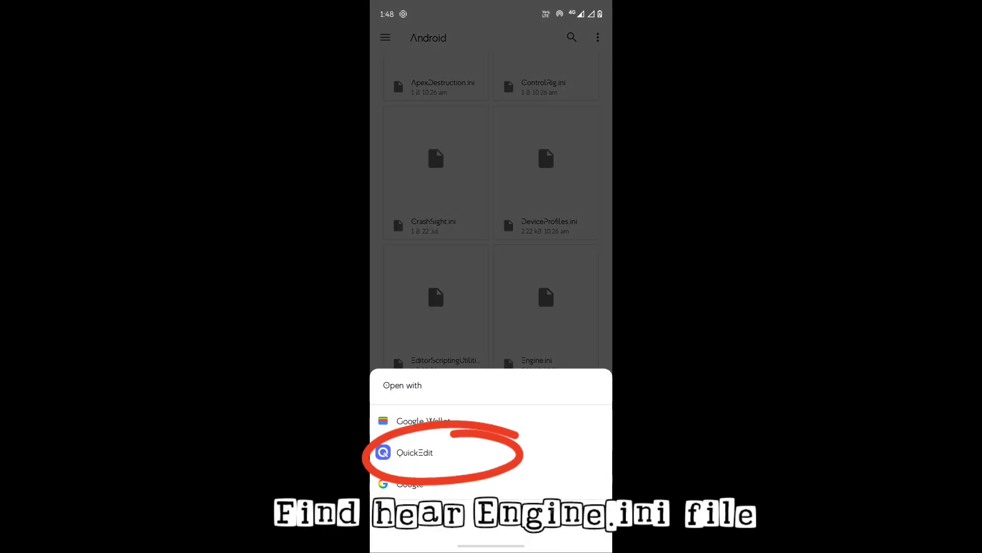
# - Open the game's Engine.ini in QuickEdit, paste the copied config over everything, and save
pyautogui.click(449, 453)
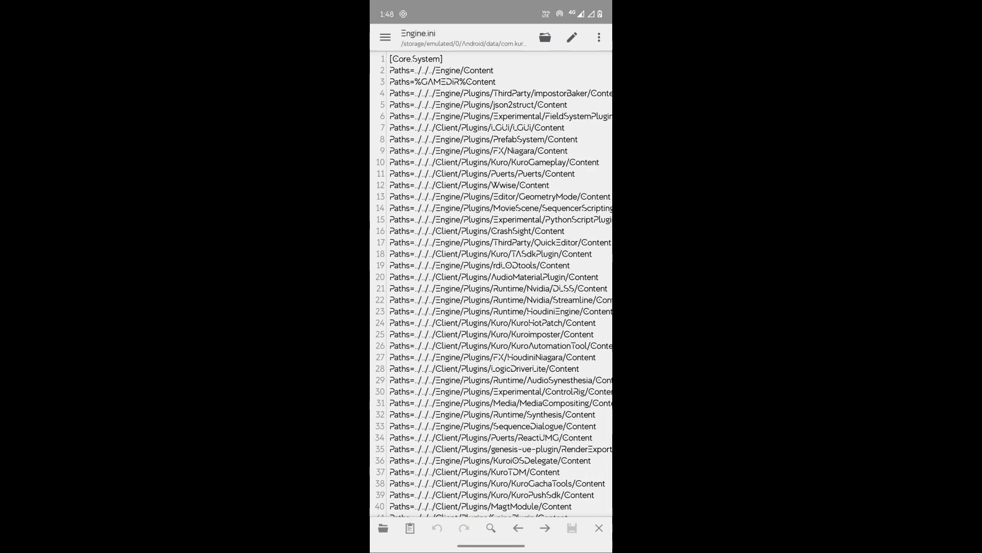
pyautogui.scroll(-15, 491, 284)
pyautogui.scroll(5, 492, 284)
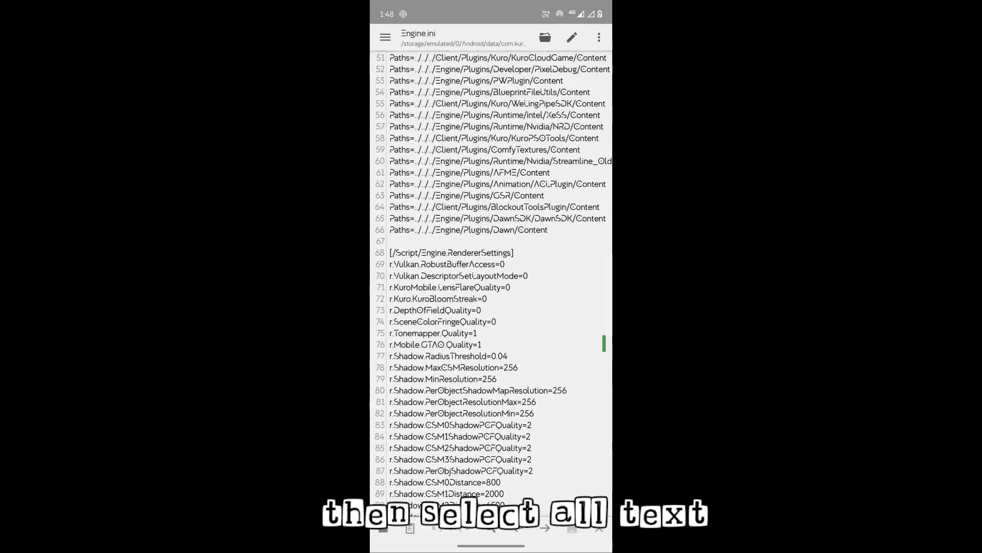
pyautogui.scroll(5, 491, 284)
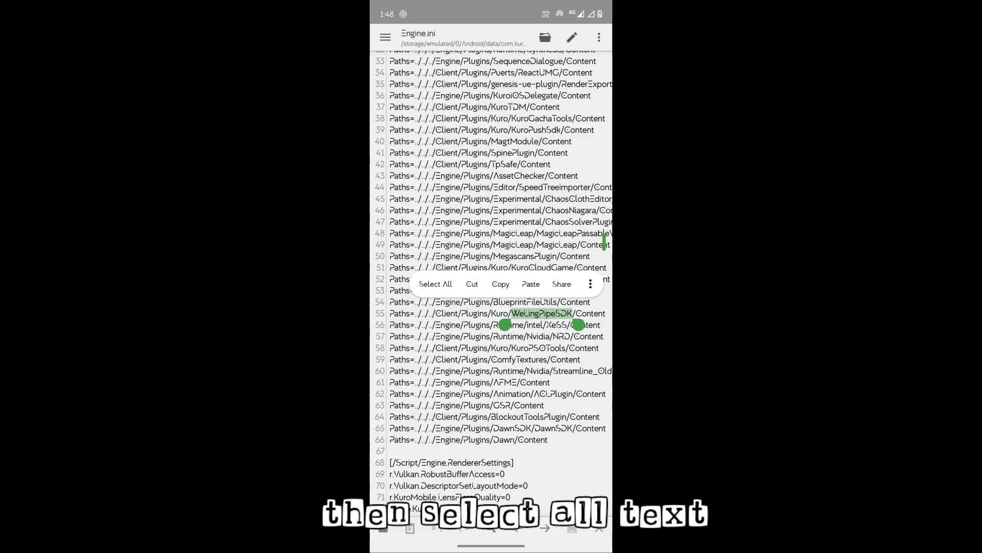
pyautogui.click(435, 283)
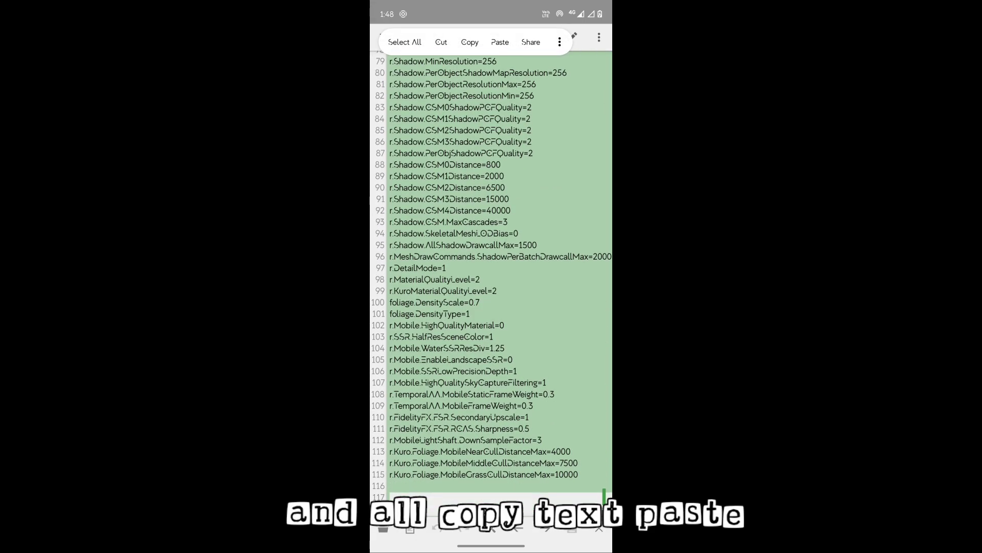
pyautogui.click(500, 43)
pyautogui.scroll(5, 492, 284)
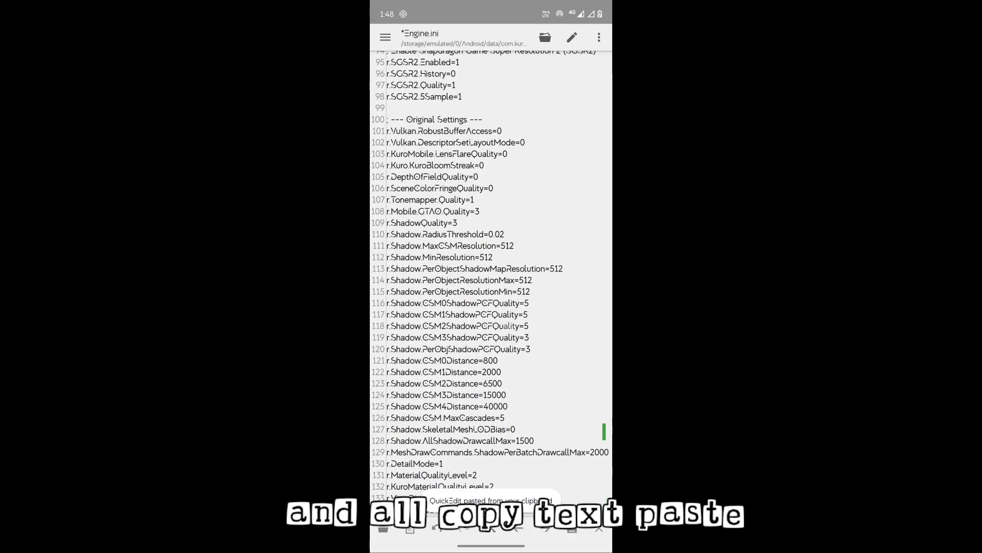
pyautogui.scroll(5, 491, 284)
pyautogui.scroll(5, 492, 284)
pyautogui.scroll(3, 491, 284)
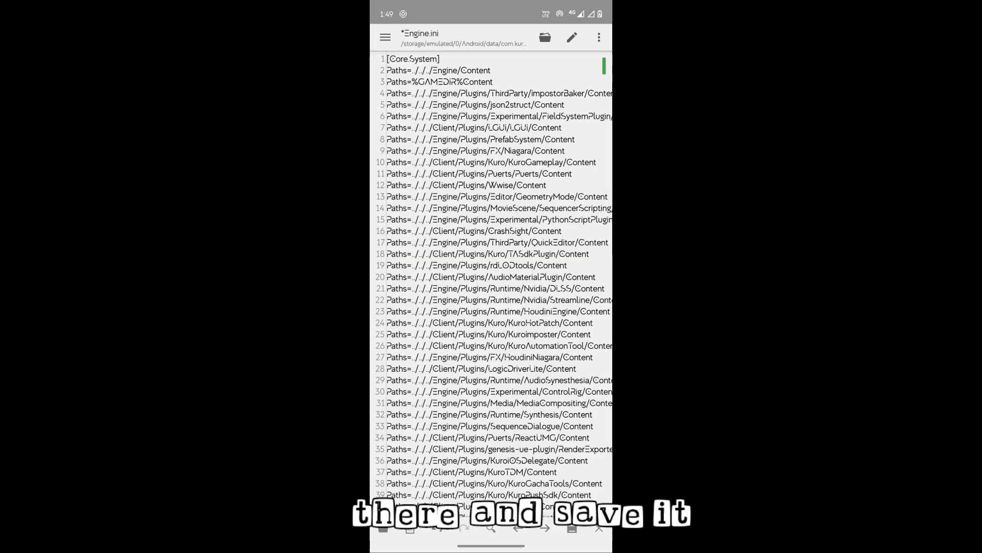
pyautogui.scroll(-10, 491, 285)
pyautogui.scroll(-10, 491, 284)
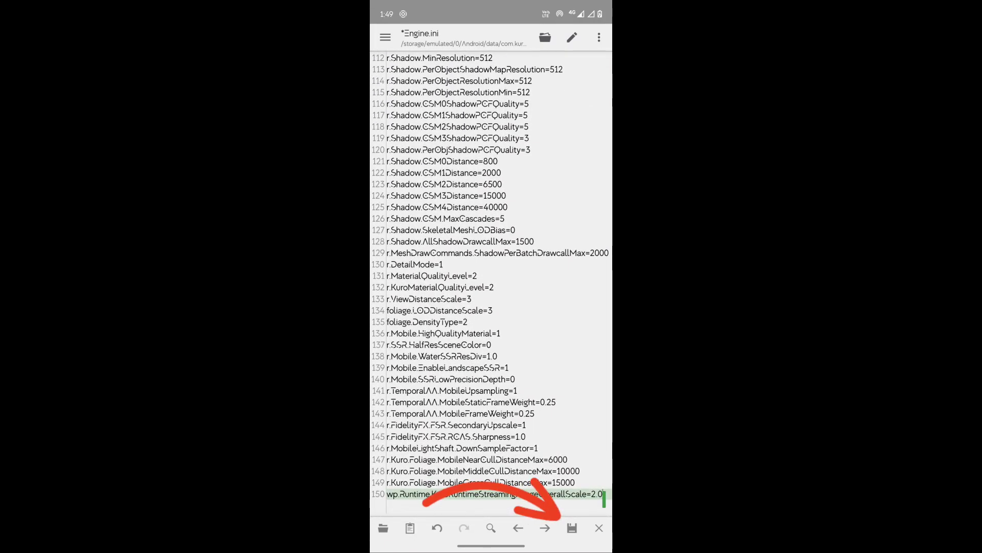
pyautogui.click(572, 527)
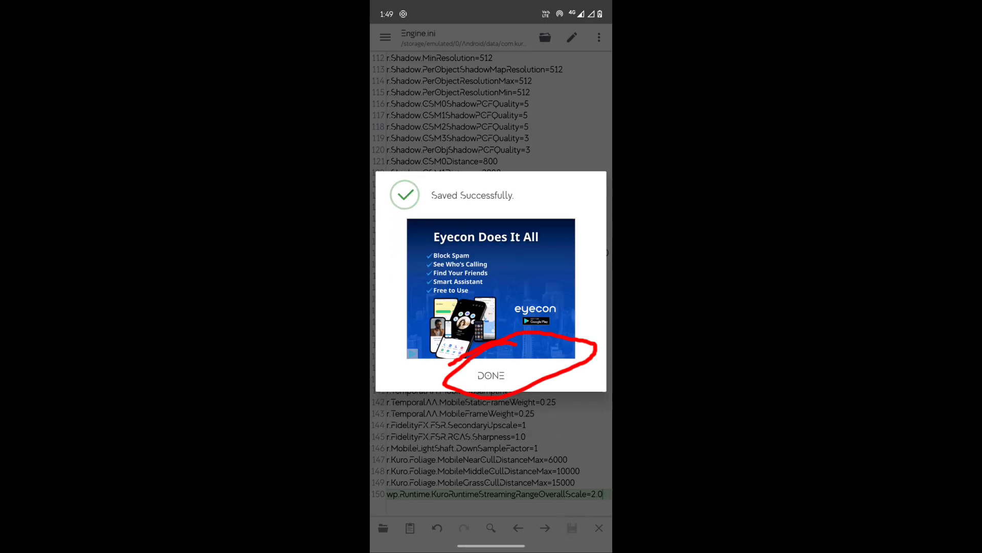
pyautogui.click(490, 375)
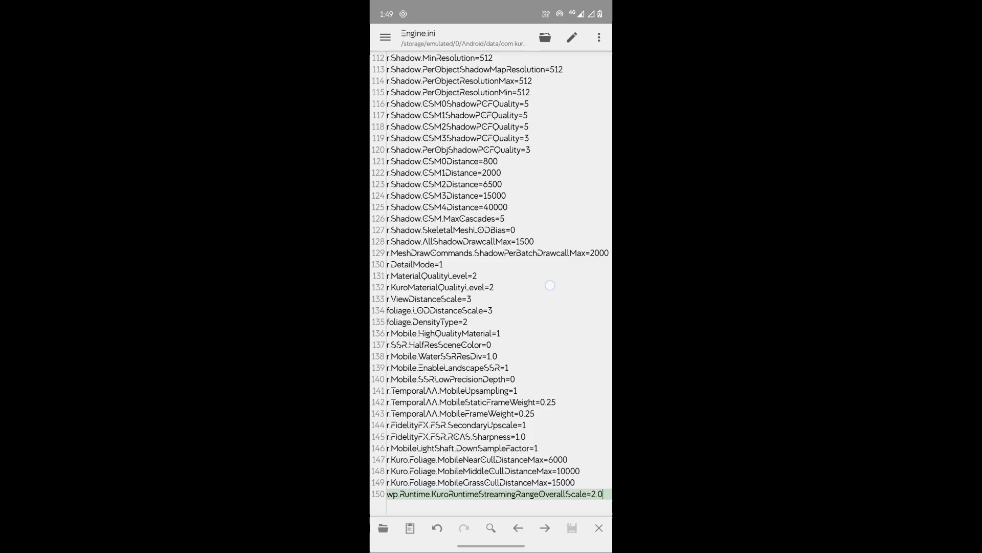
pyautogui.scroll(10, 550, 285)
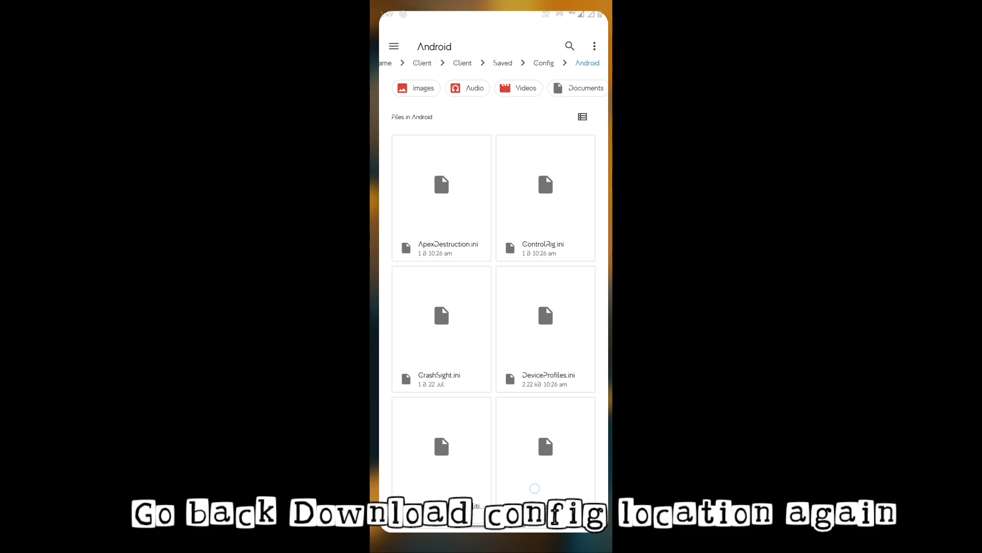
# - Copy all text of the downloaded DeviceProfiles.ini in File Manager +
pyautogui.moveTo(491, 547); pyautogui.dragTo(492, 308)
pyautogui.moveTo(430, 253); pyautogui.dragTo(583, 253)
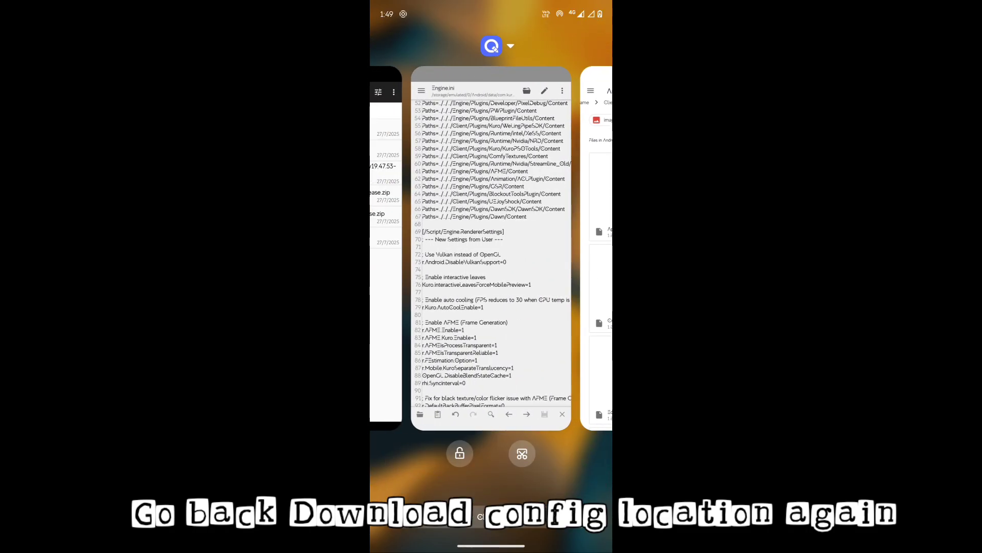
pyautogui.moveTo(431, 254); pyautogui.dragTo(584, 254)
pyautogui.click(492, 230)
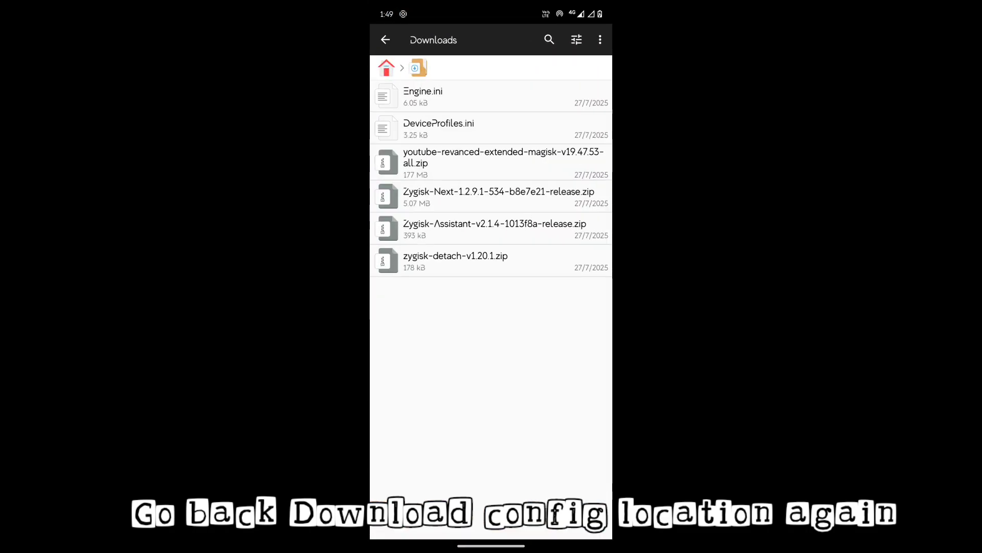
pyautogui.click(438, 127)
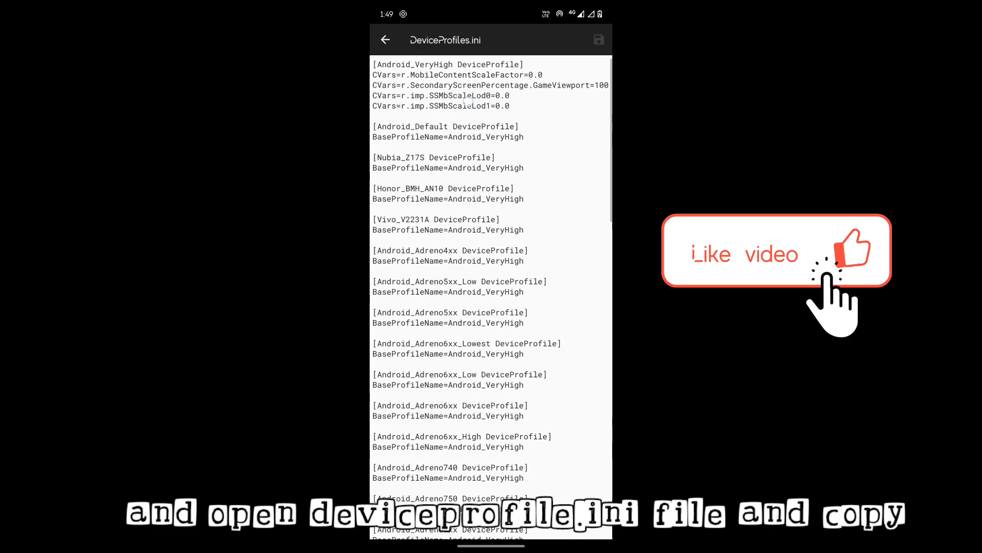
pyautogui.click(520, 81)
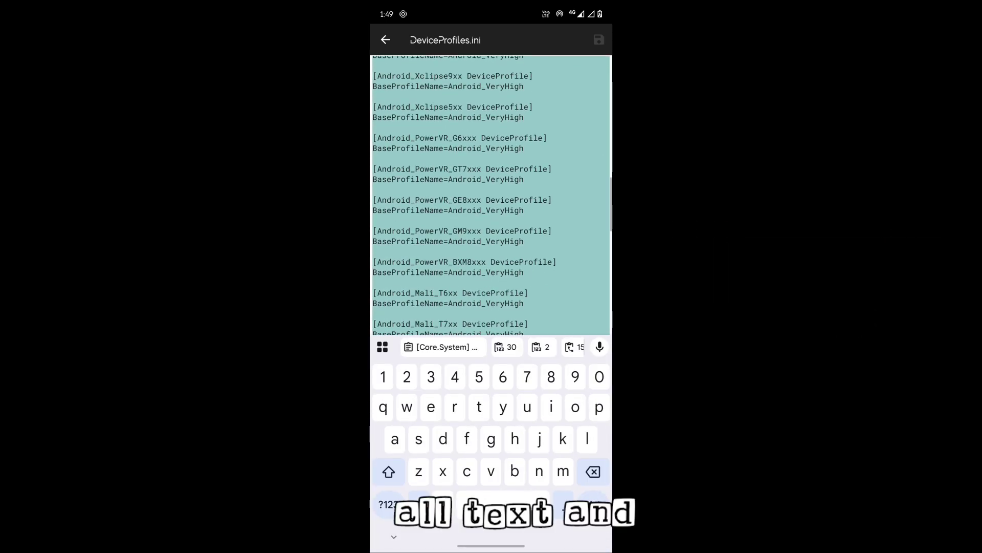
pyautogui.click(461, 42)
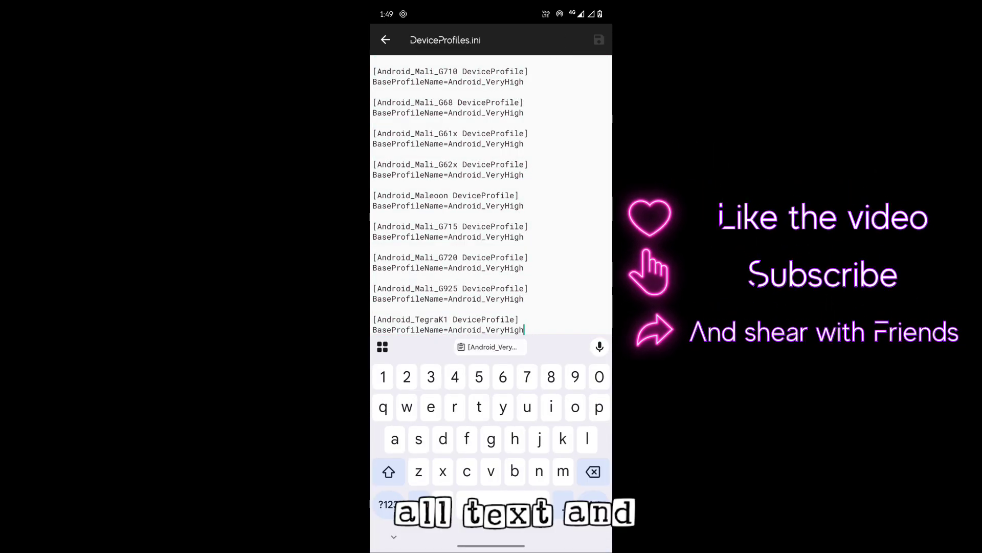
pyautogui.click(385, 39)
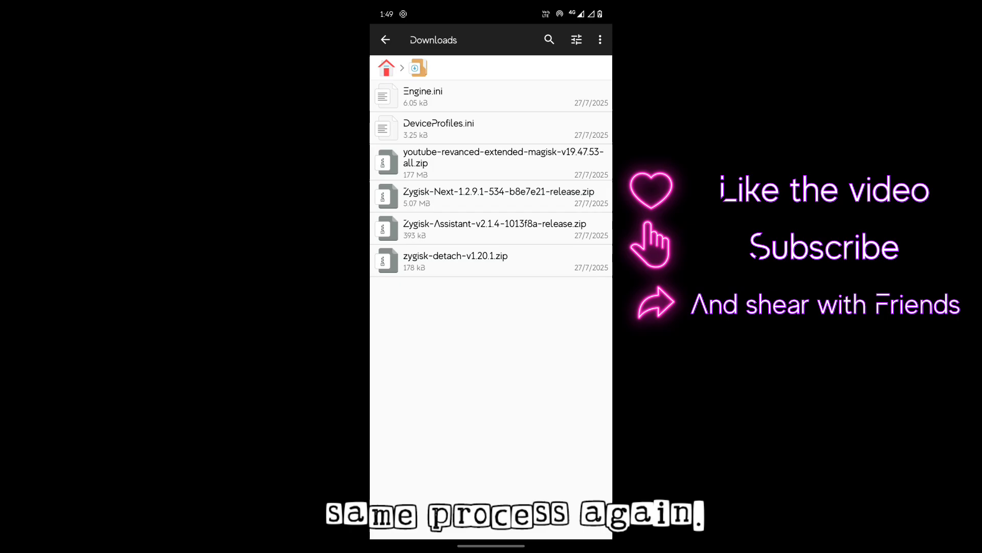
# - Switch to the game's Config/Android folder and select its DeviceProfiles.ini
pyautogui.moveTo(491, 545); pyautogui.dragTo(491, 323)
pyautogui.moveTo(430, 337); pyautogui.dragTo(540, 337)
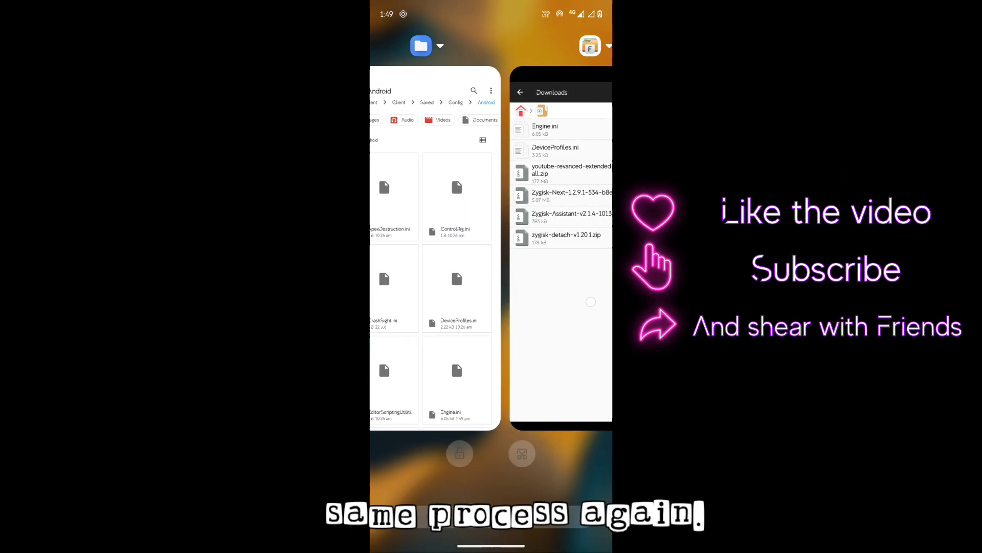
pyautogui.click(540, 337)
pyautogui.scroll(-3, 492, 307)
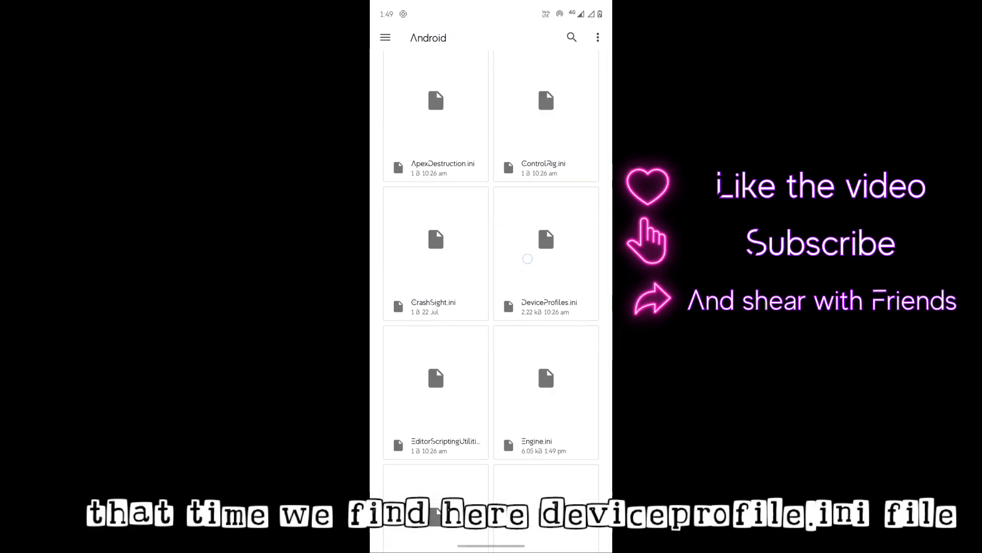
pyautogui.click(547, 230)
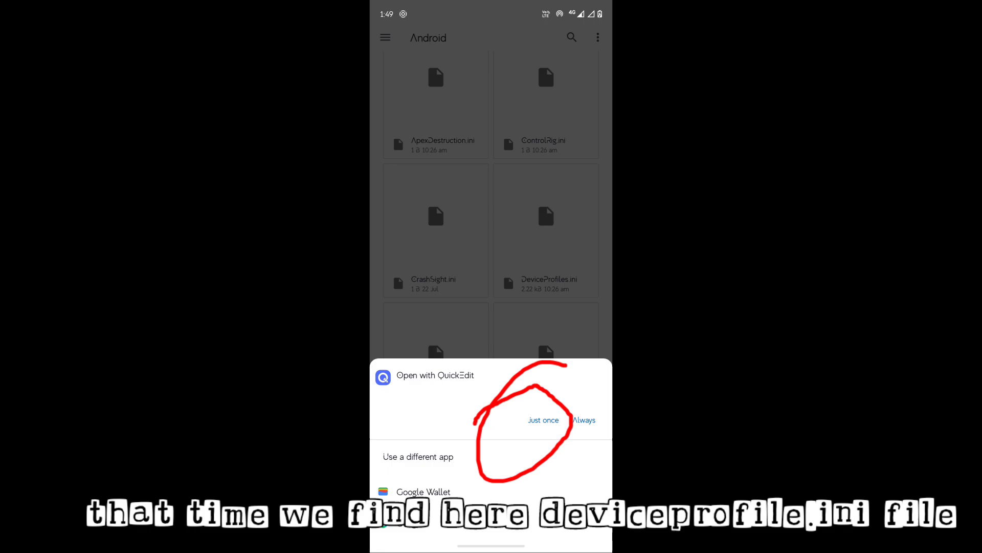
# - Open DeviceProfiles.ini in QuickEdit just once, paste the Android_VeryHigh profiles over it, and save
pyautogui.click(544, 420)
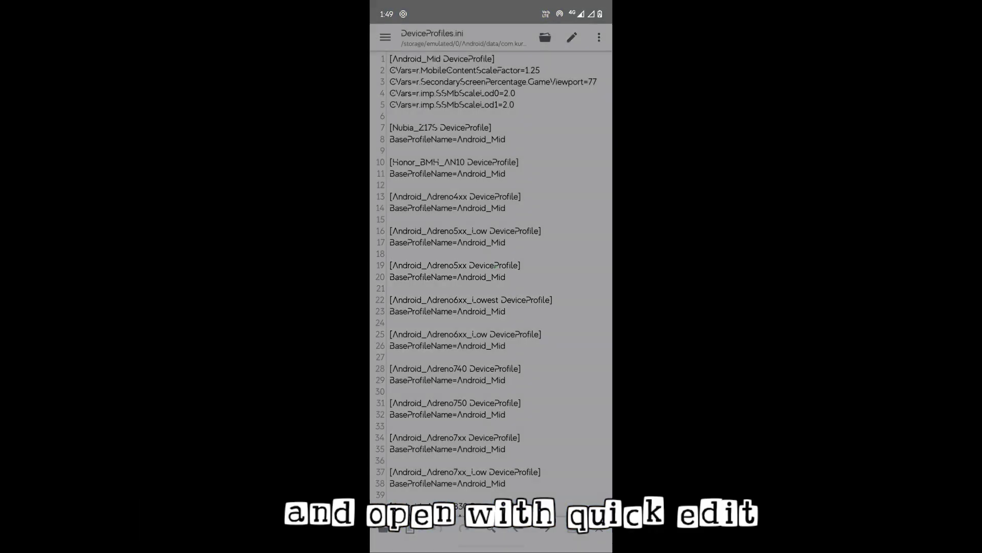
pyautogui.doubleClick(476, 104)
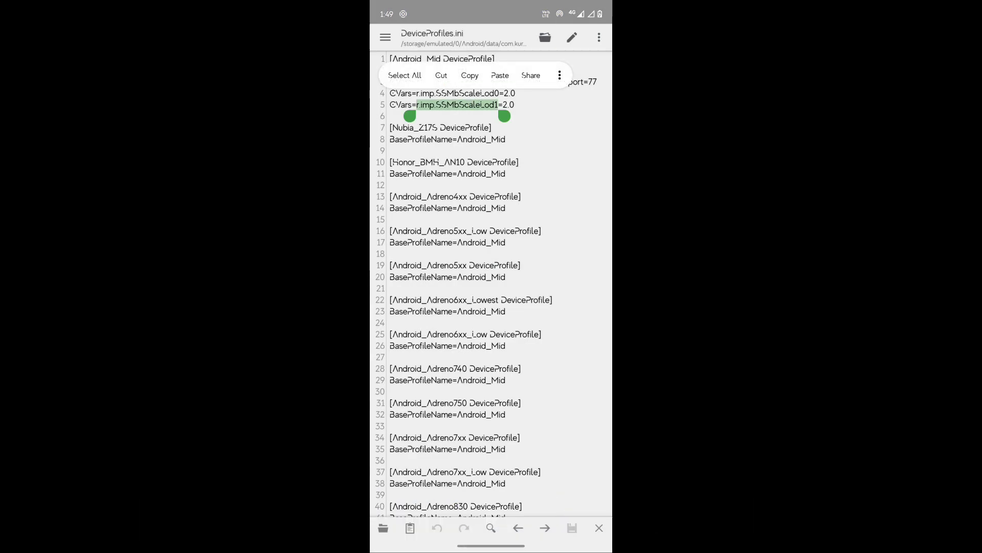
pyautogui.click(405, 75)
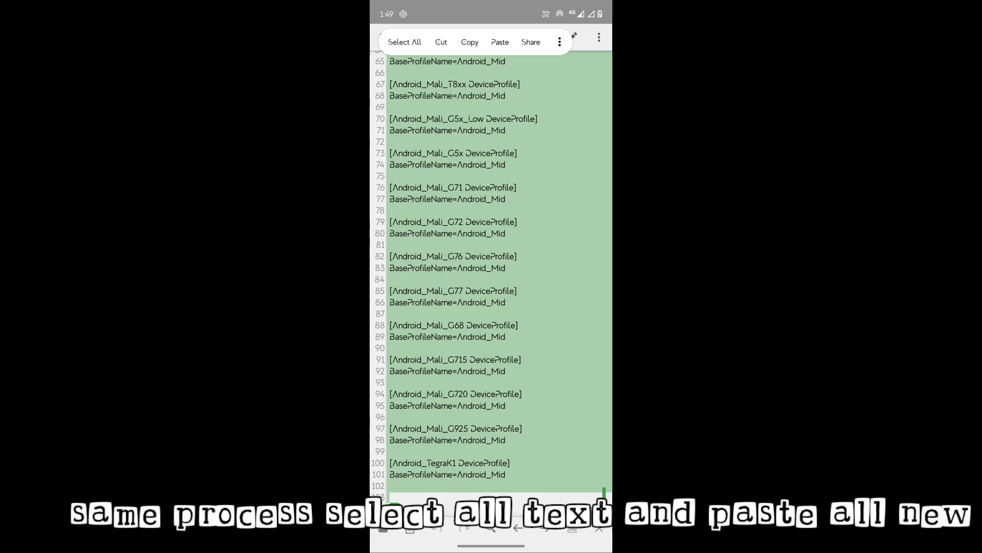
pyautogui.click(499, 42)
pyautogui.scroll(5, 490, 284)
pyautogui.scroll(5, 489, 285)
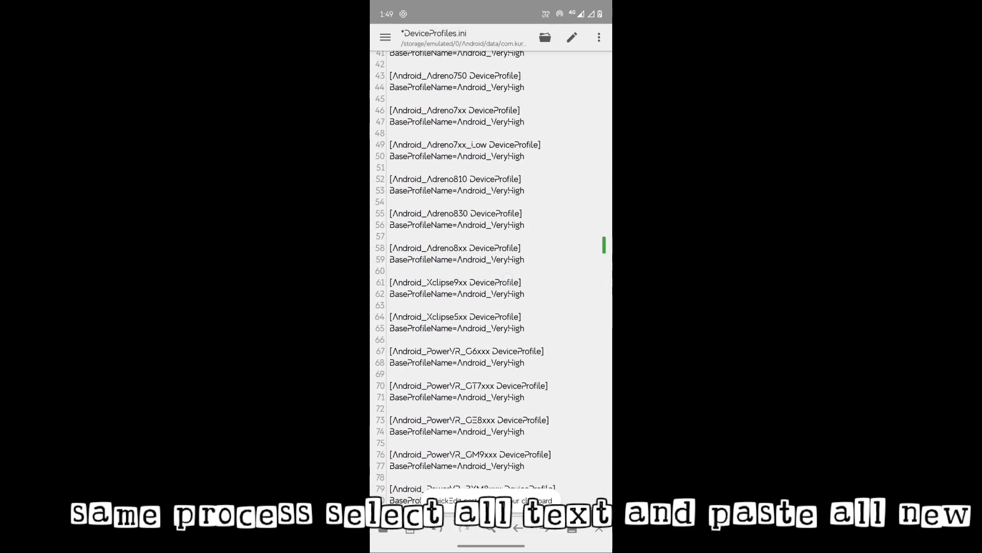
pyautogui.scroll(5, 489, 285)
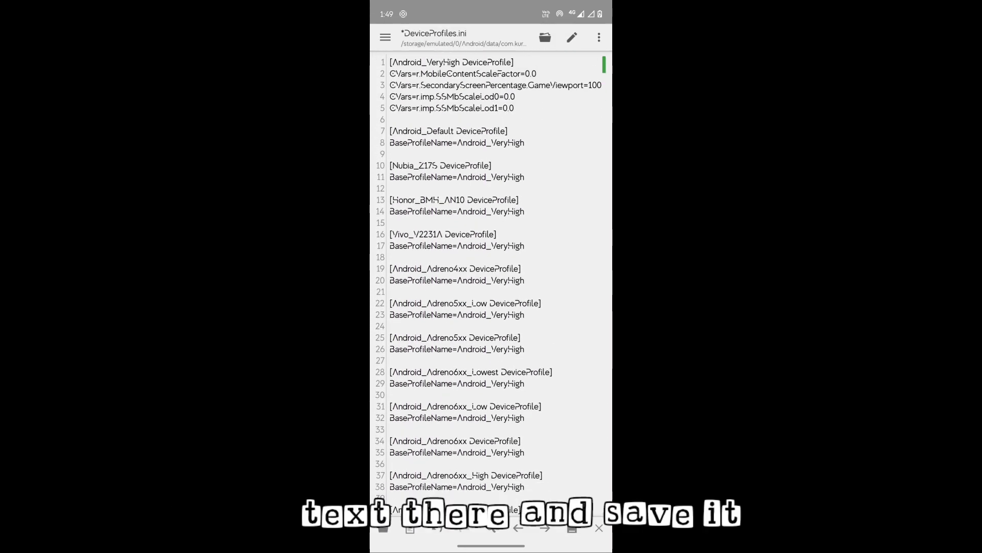
pyautogui.click(572, 528)
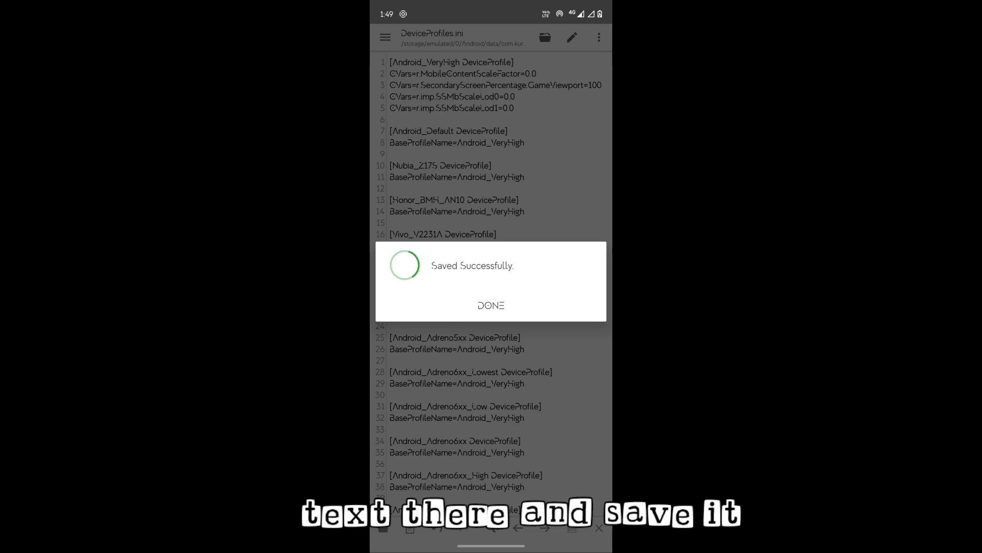
pyautogui.click(491, 302)
# - Swipe away the QuickEdit and File Manager + cards from Recents
pyautogui.moveTo(492, 546); pyautogui.dragTo(491, 77)
pyautogui.moveTo(491, 269); pyautogui.dragTo(491, 46)
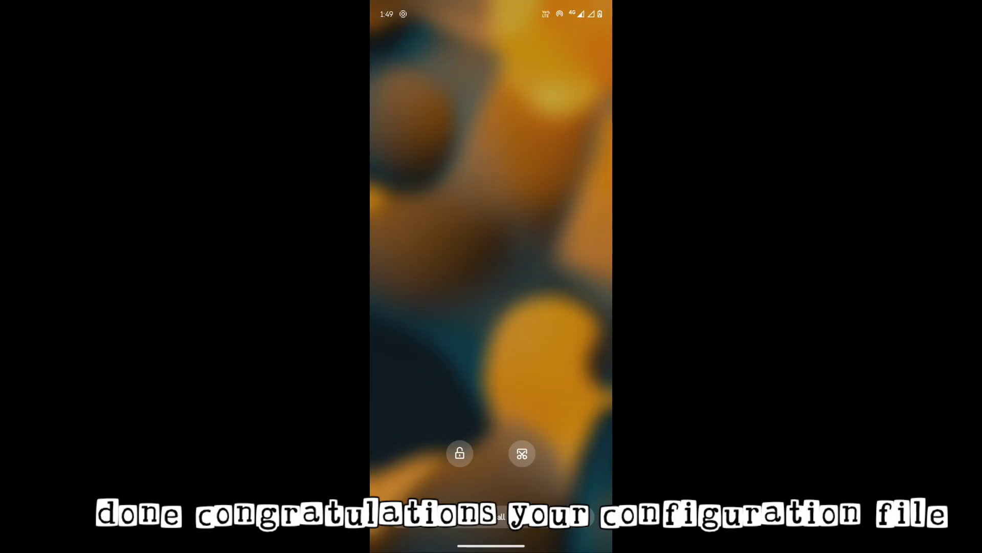